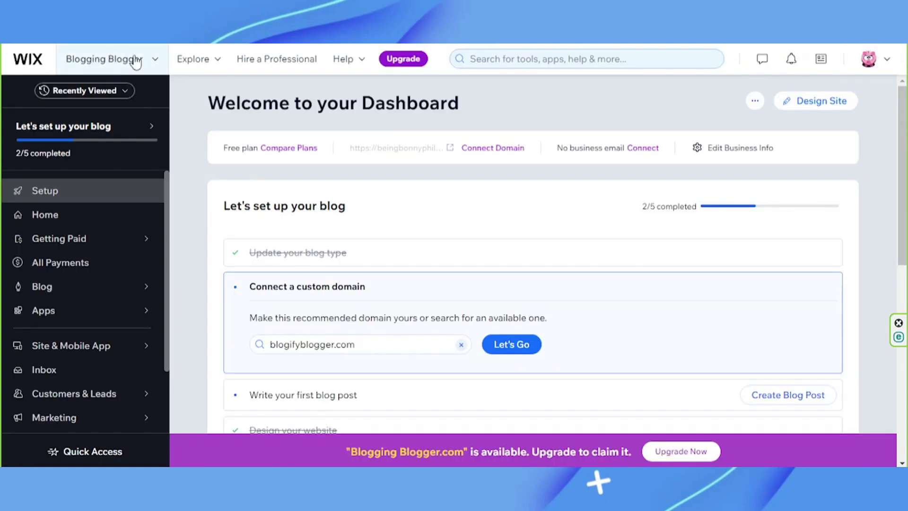
- Browse the site list, then launch the Just 4 Kids boutique site in the Wix Editor
left_click(146, 60)
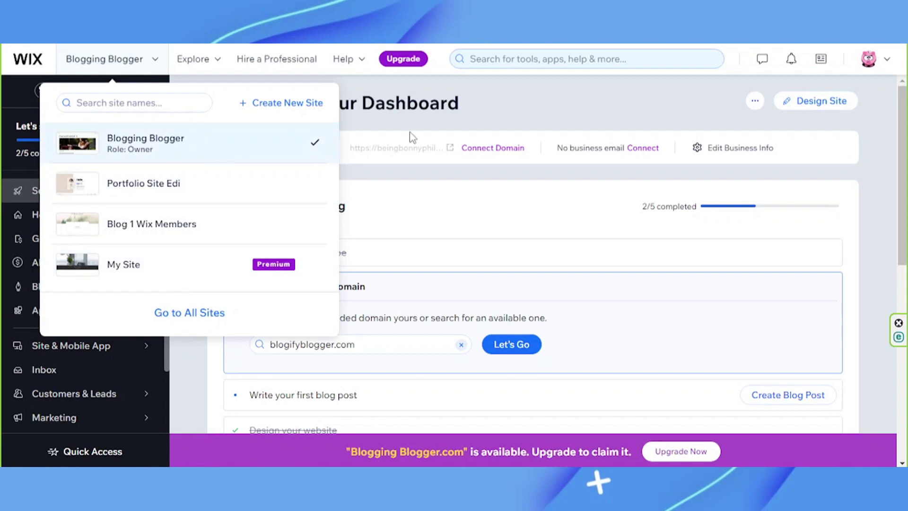
left_click(536, 123)
left_click(801, 104)
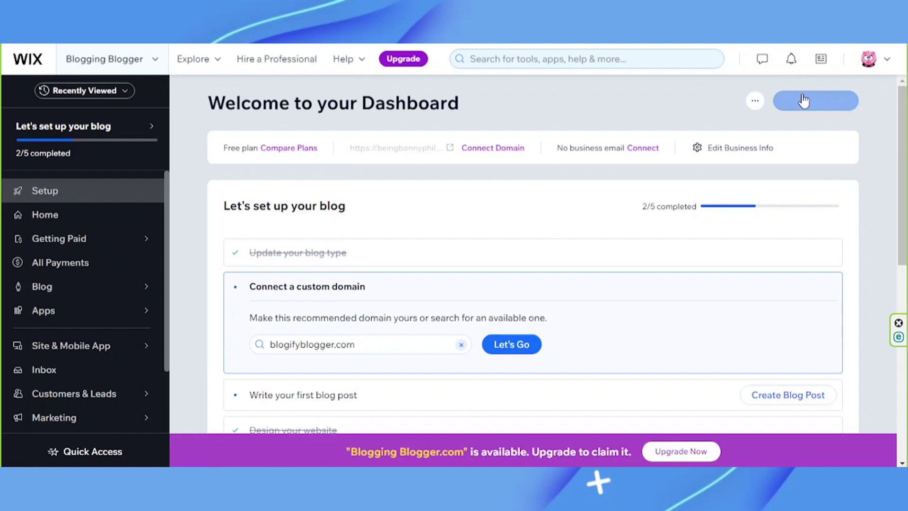
left_click(816, 107)
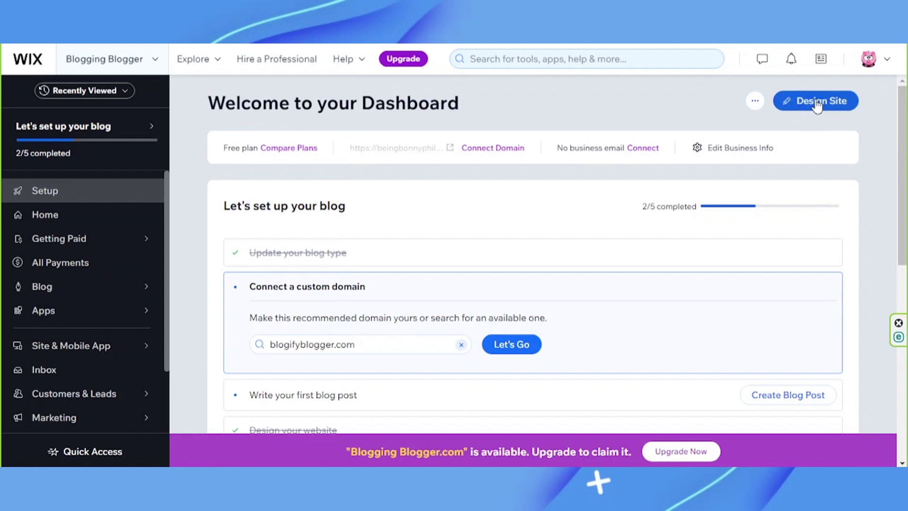
left_click(809, 107)
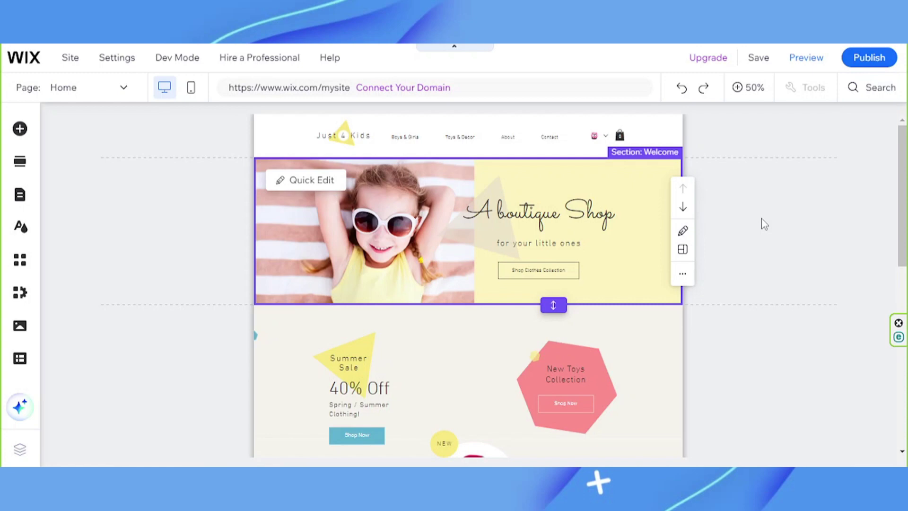
- Go from My Business to the Wix Stores product management page with 12 products
left_click(18, 295)
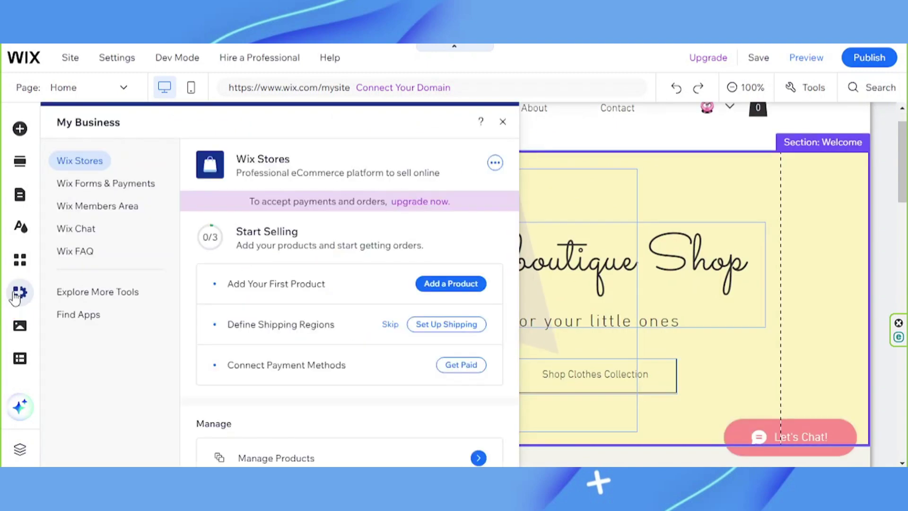
scroll(329, 315, "down", 1)
scroll(330, 316, "down", 1)
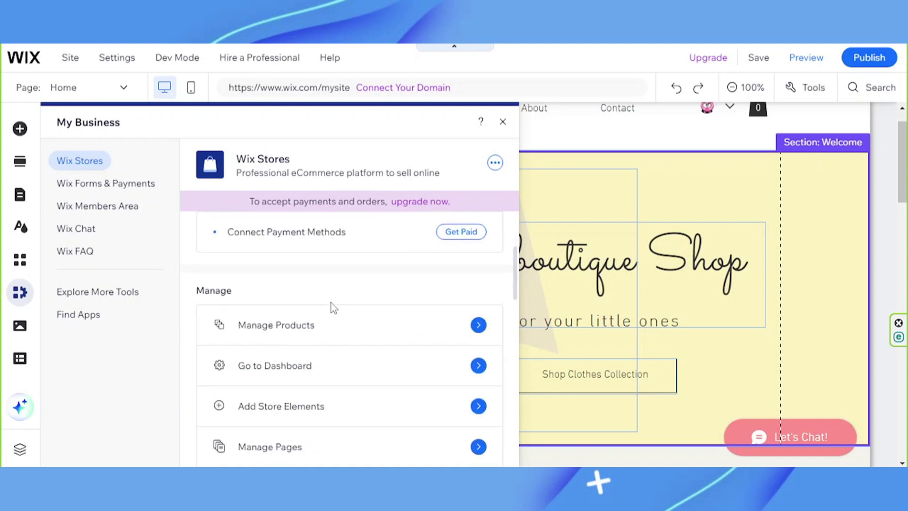
left_click(346, 331)
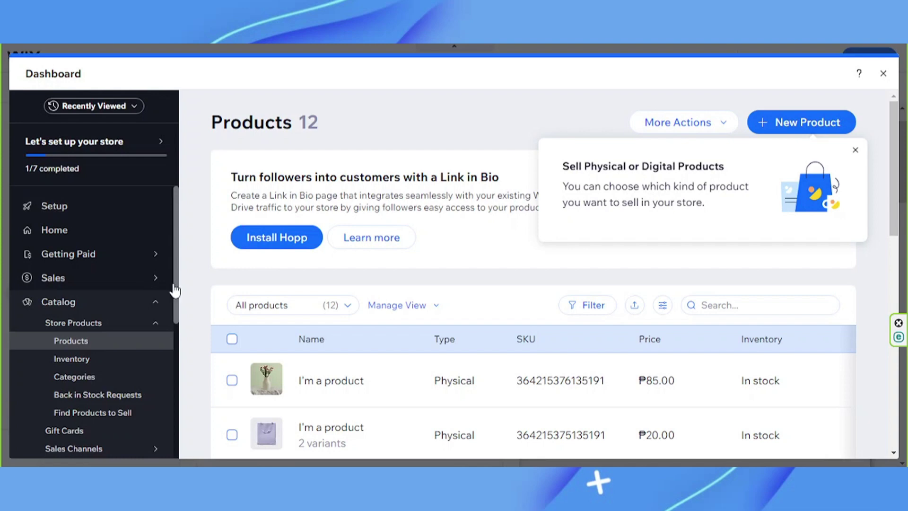
- Add a store category named Clothes under Catalog > Categories, with no products yet
left_click(99, 382)
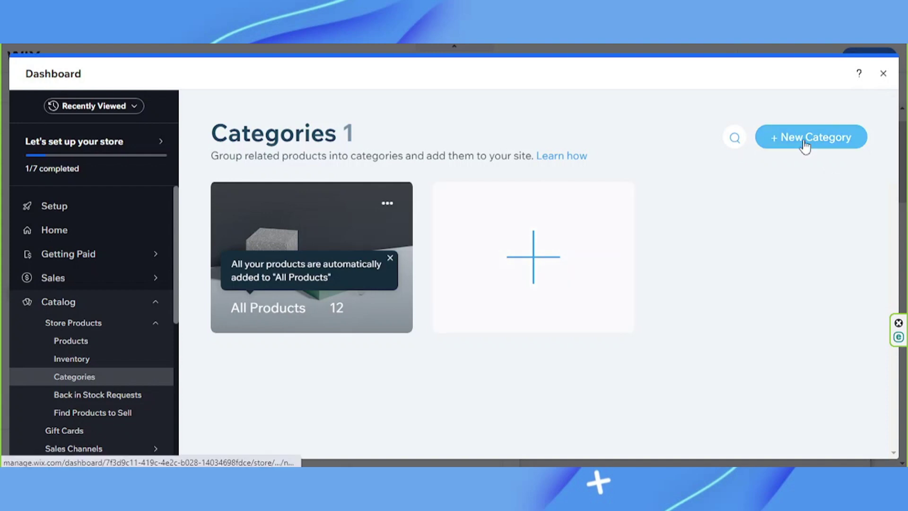
left_click(805, 145)
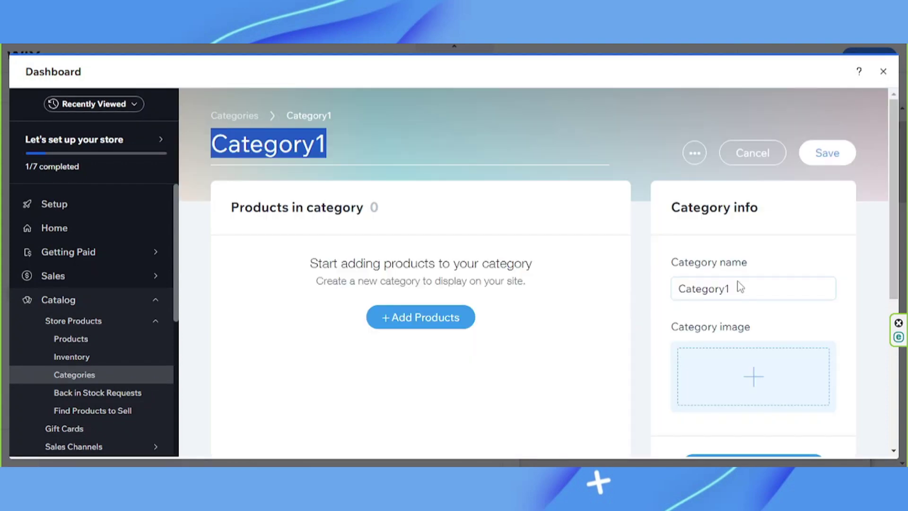
scroll(738, 285, "down", 2)
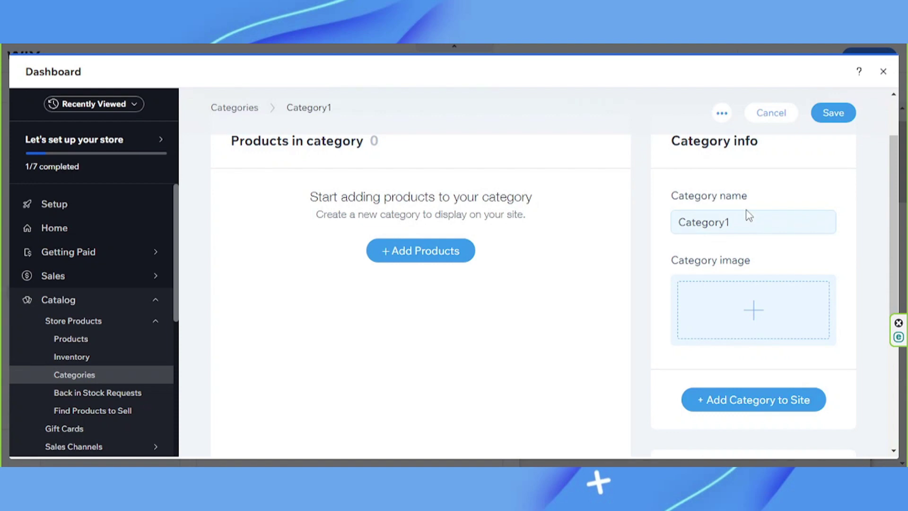
left_click_drag(746, 216, 660, 227)
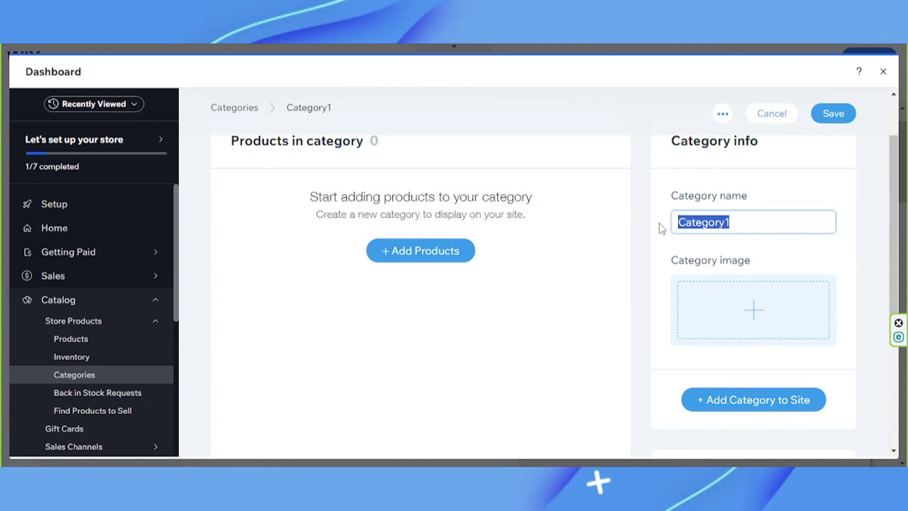
type("Clothes")
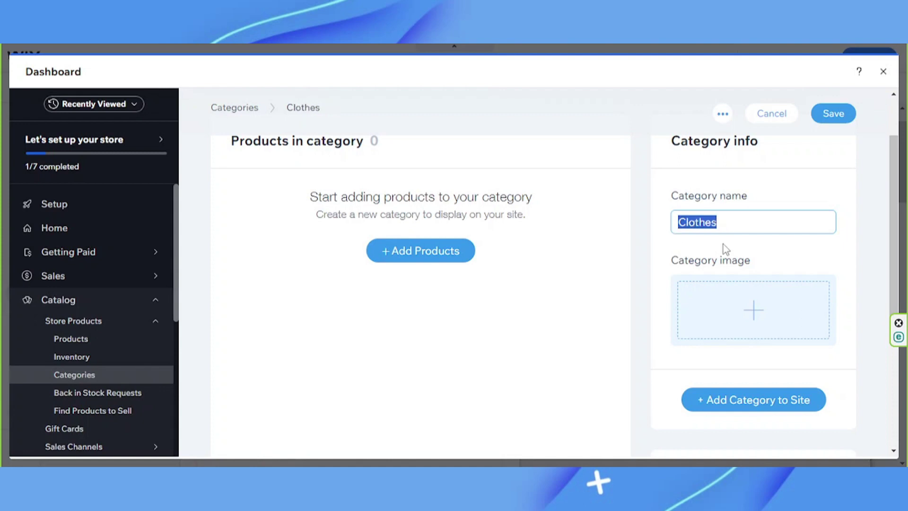
left_click(722, 244)
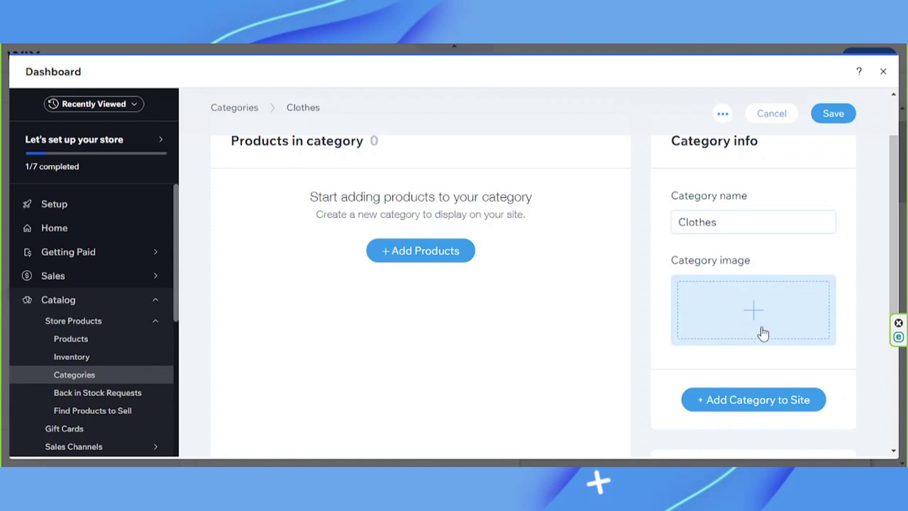
scroll(763, 333, "down", 2)
scroll(748, 308, "up", 2)
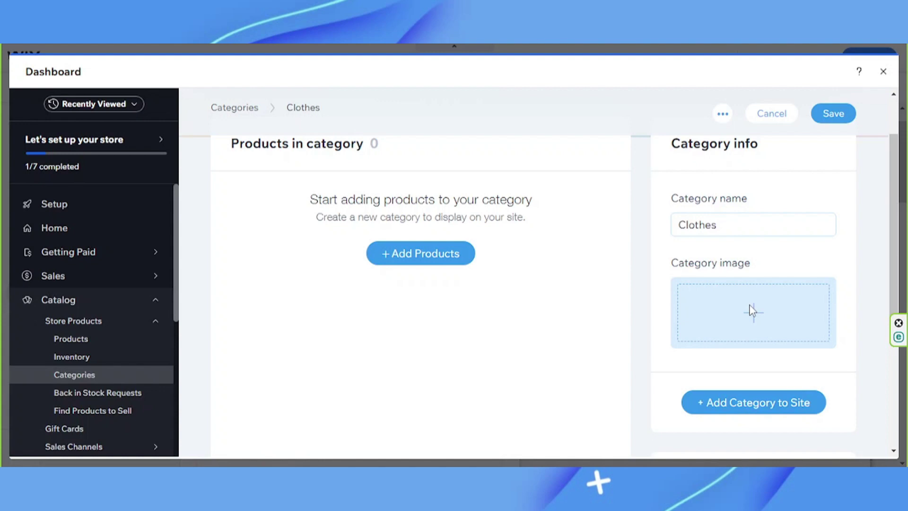
scroll(487, 294, "up", 1)
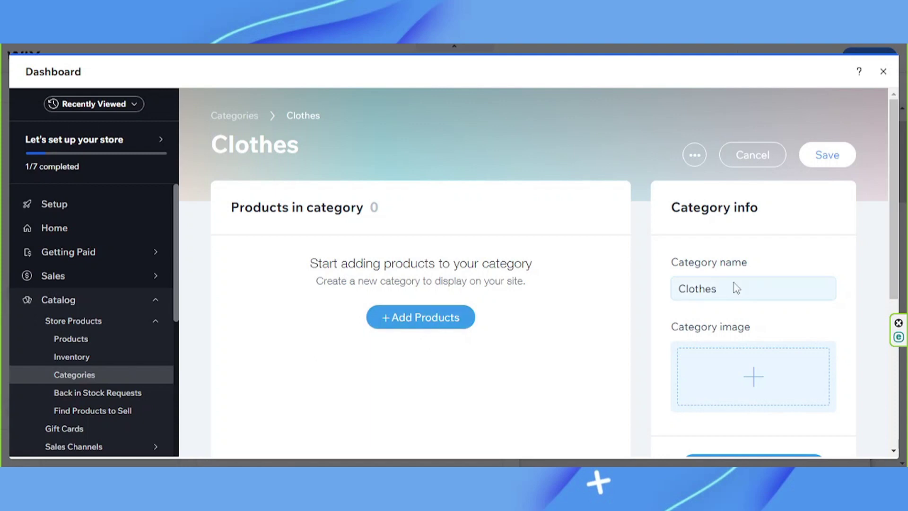
left_click(445, 326)
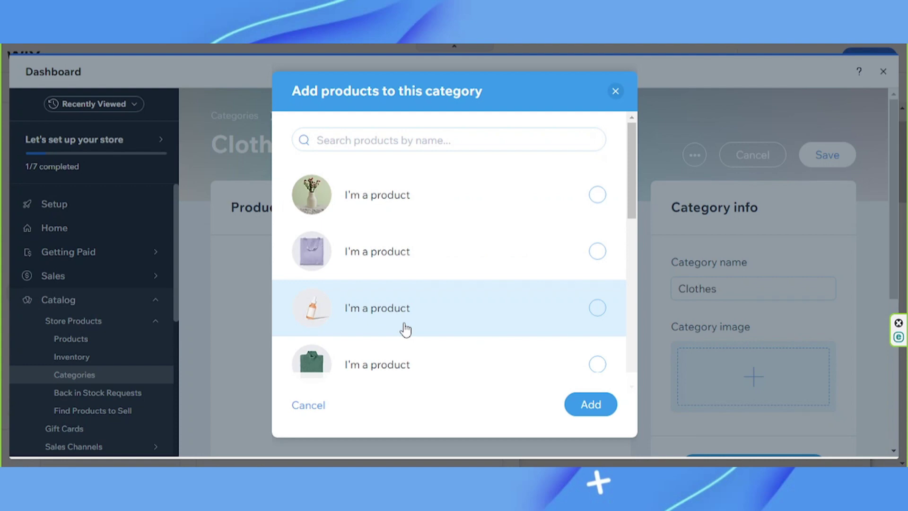
scroll(405, 329, "down", 1)
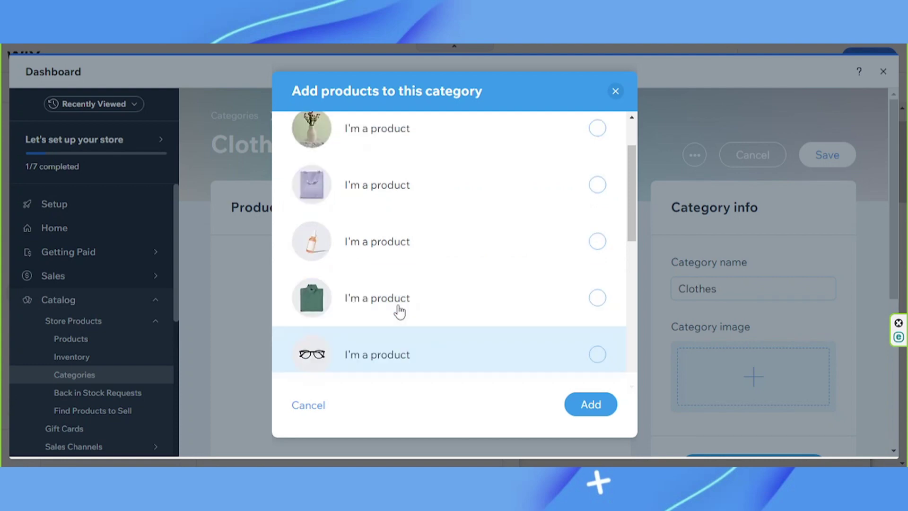
left_click(395, 304)
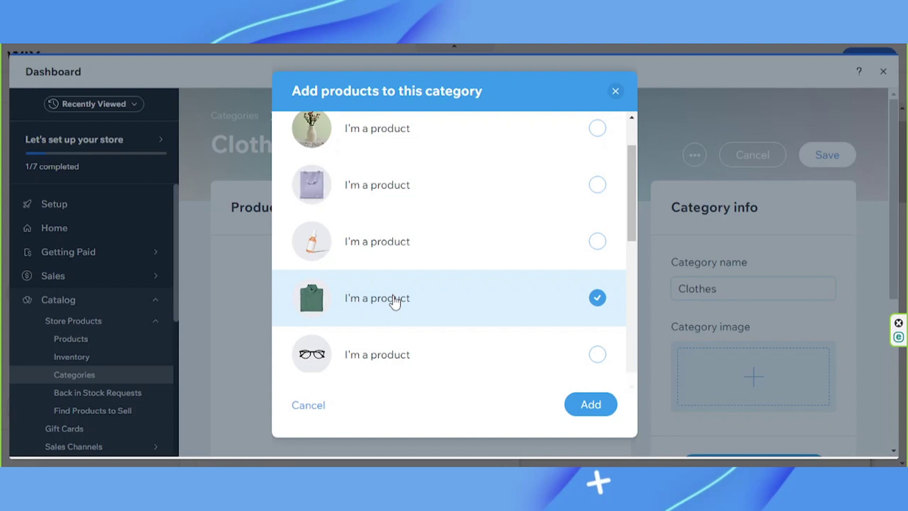
scroll(395, 302, "down", 5)
scroll(394, 303, "down", 1)
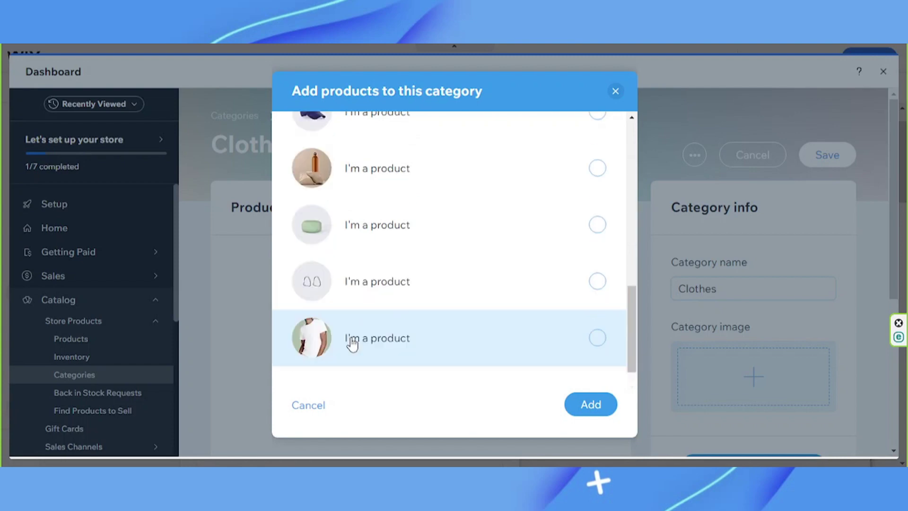
left_click(348, 339)
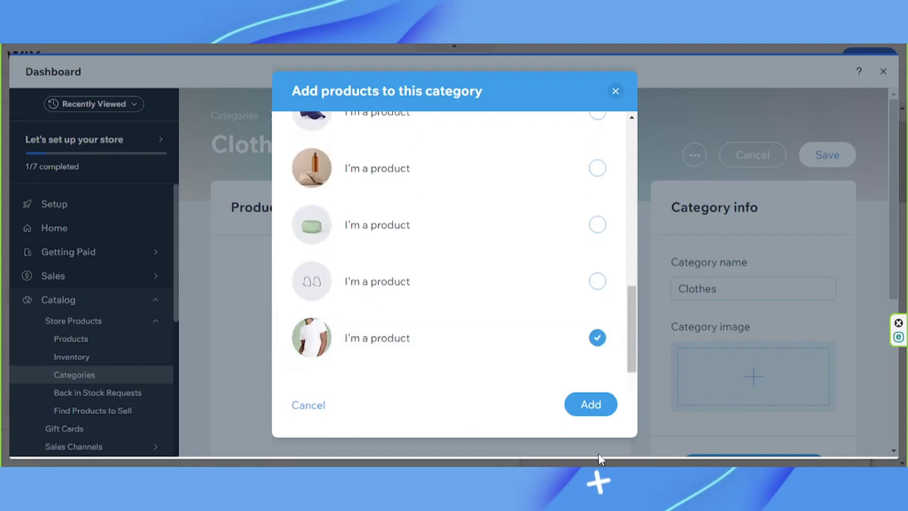
left_click(576, 402)
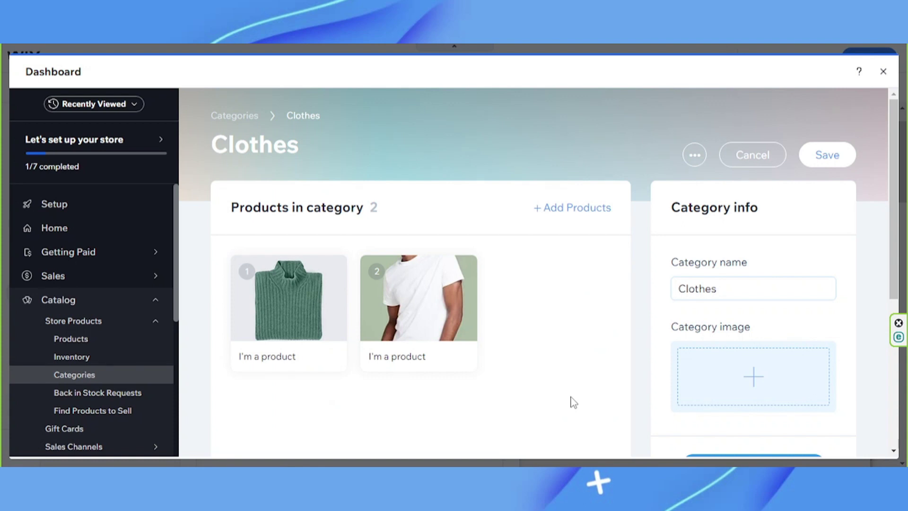
scroll(613, 285, "down", 2)
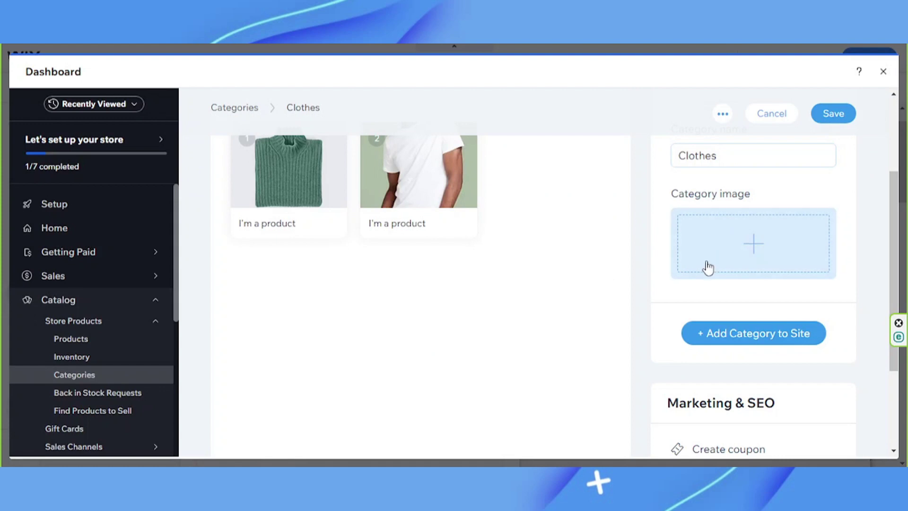
- Skip choosing a Clothes category image and leave the store dashboard
left_click(790, 254)
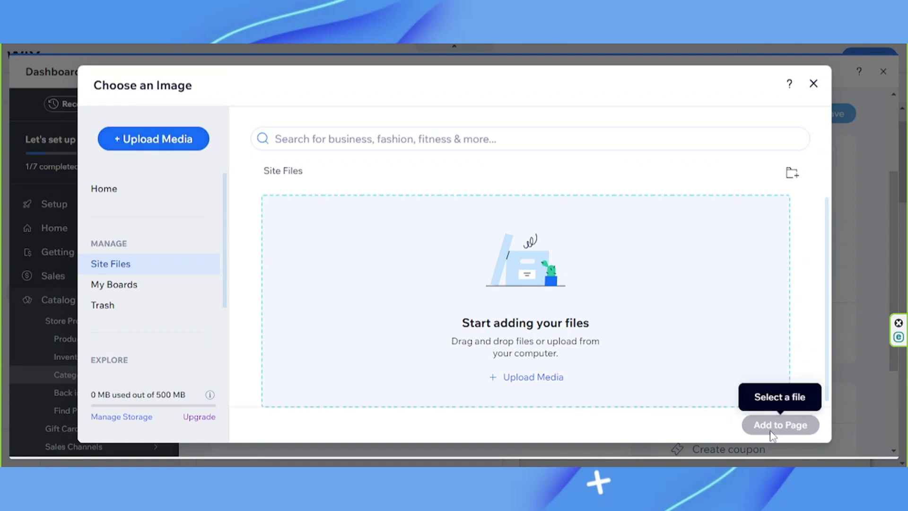
left_click(814, 83)
scroll(793, 259, "down", 2)
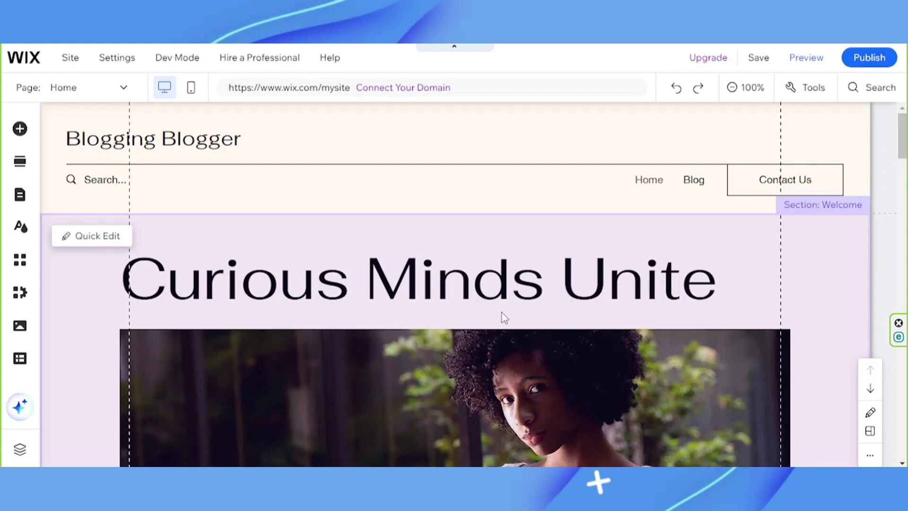
- Open My Business to reach the Blogging Blogger Blog Overview
left_click(19, 292)
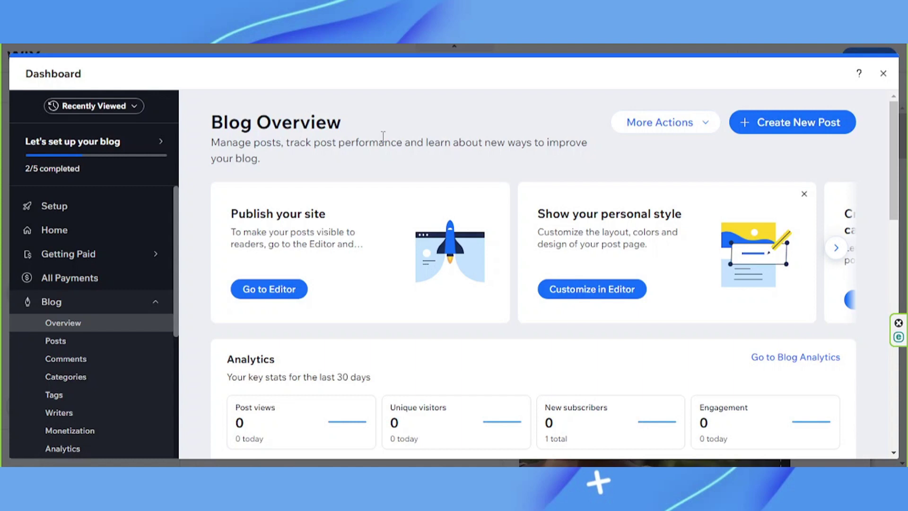
- Add and save a blog category called Food with the /food slug
left_click(71, 380)
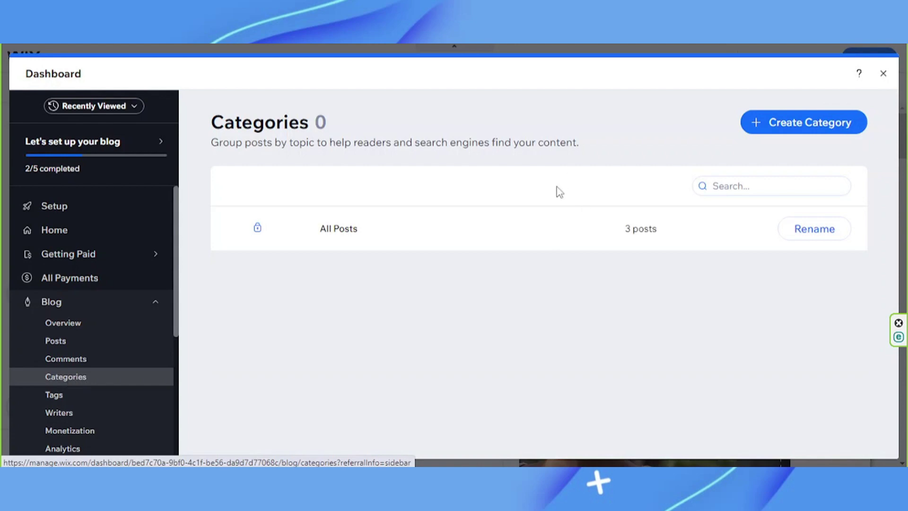
left_click(823, 124)
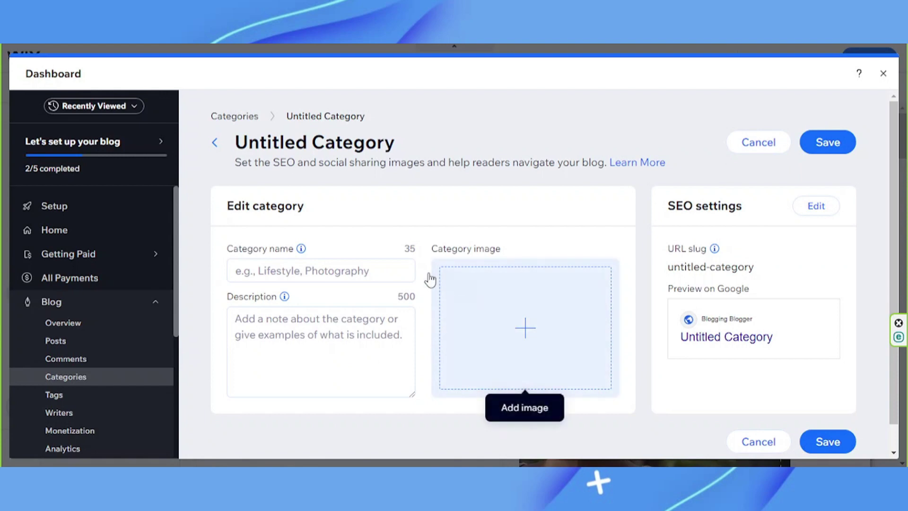
left_click(369, 270)
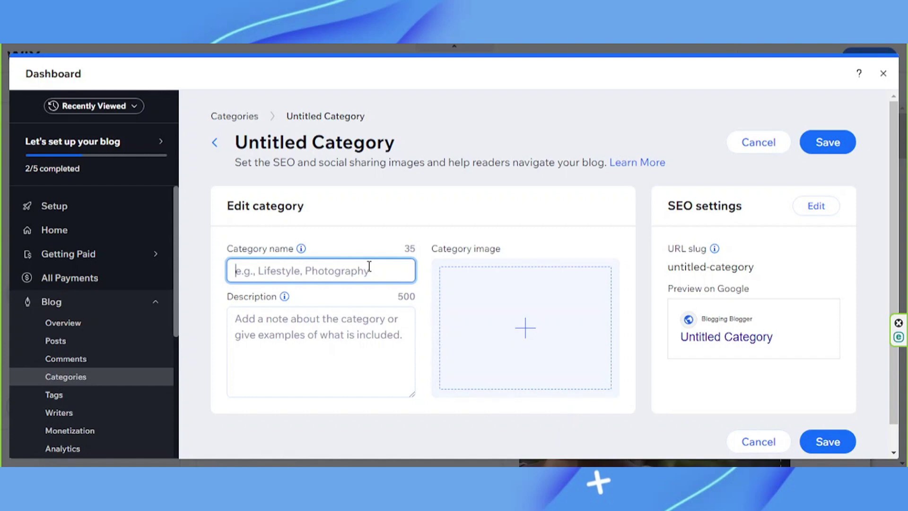
type("Food")
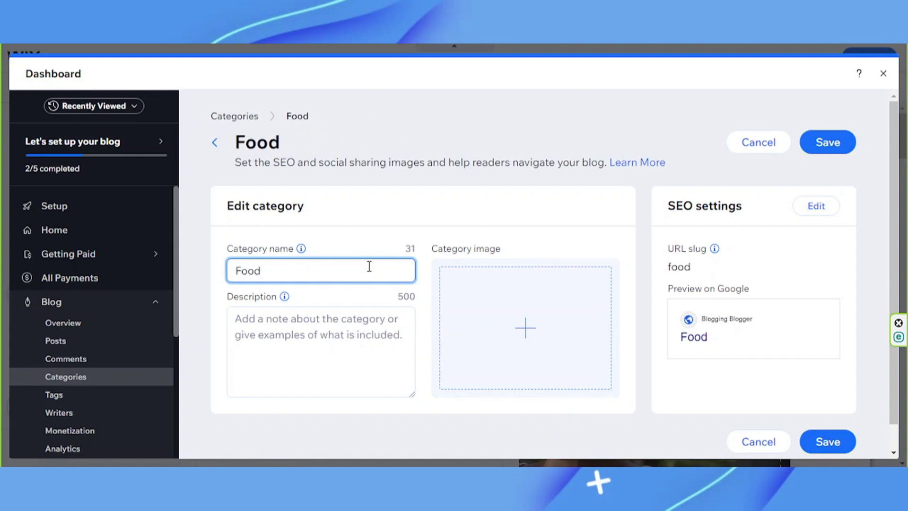
left_click(325, 353)
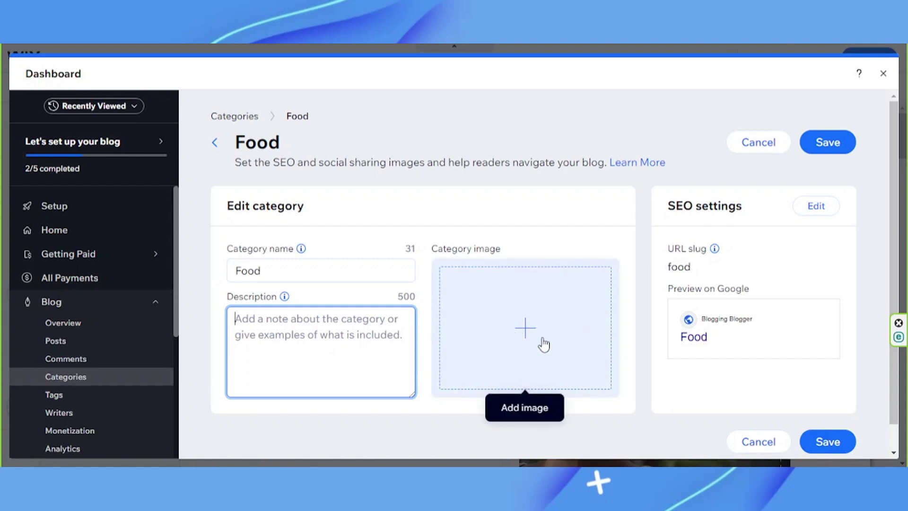
scroll(768, 348, "down", 1)
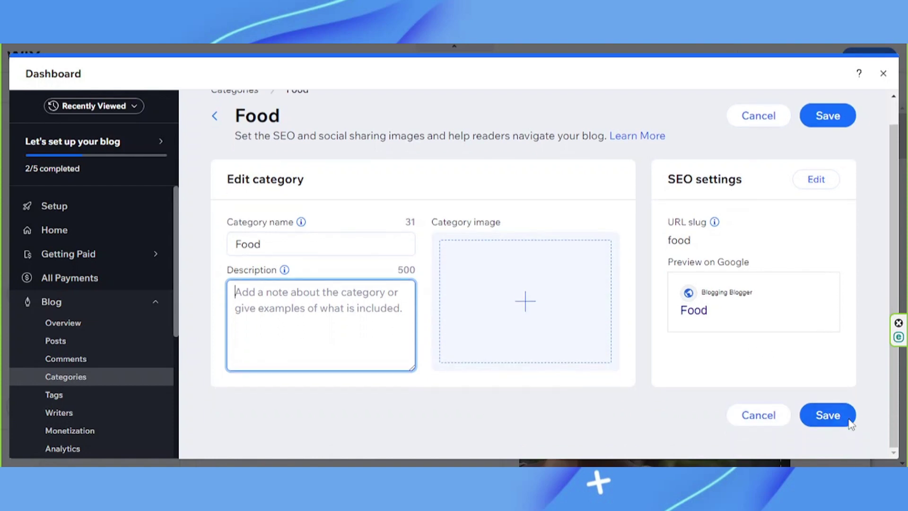
left_click(836, 425)
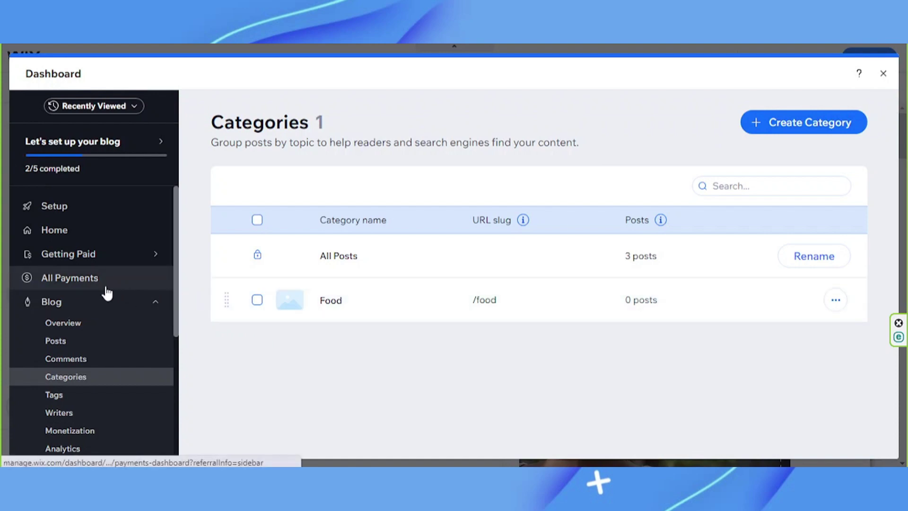
scroll(142, 249, "down", 1)
scroll(138, 258, "down", 2)
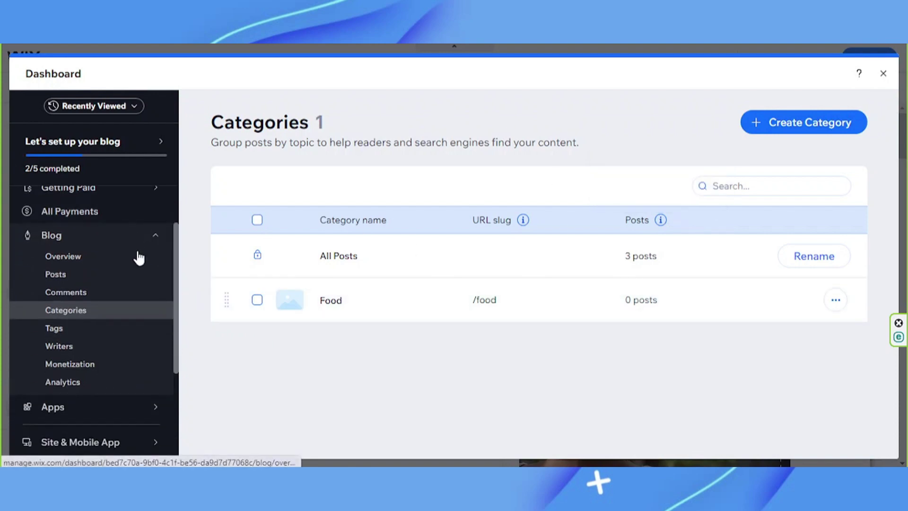
scroll(128, 266, "up", 3)
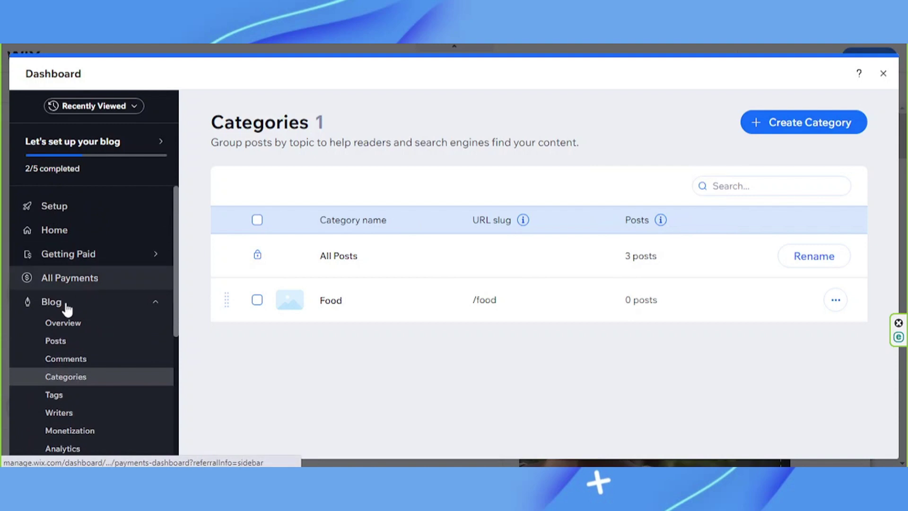
- Create a blank post from the blog Posts list
left_click(68, 344)
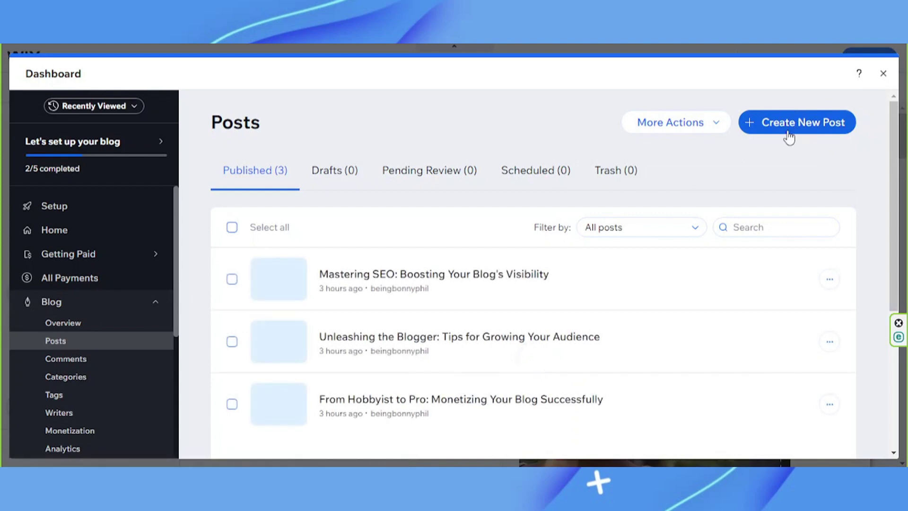
left_click(808, 130)
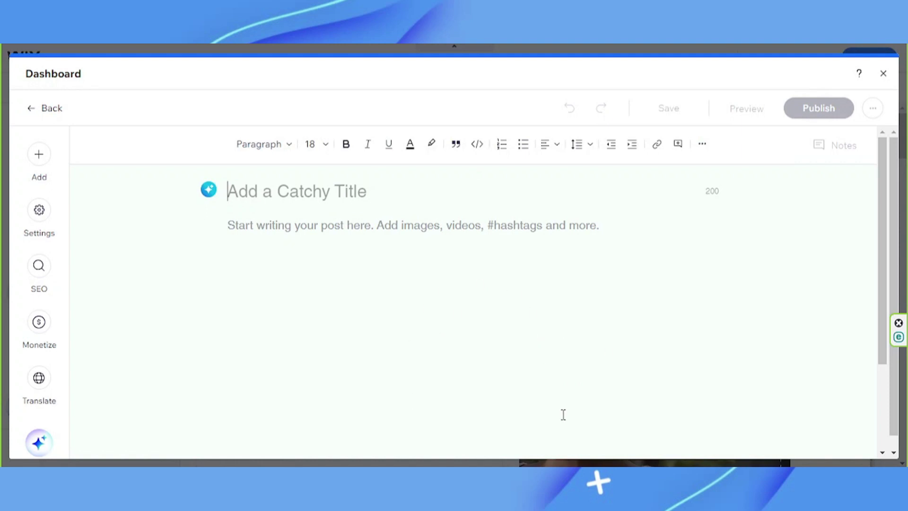
- Tick the Food category in the new post's Settings under Categories
left_click(40, 222)
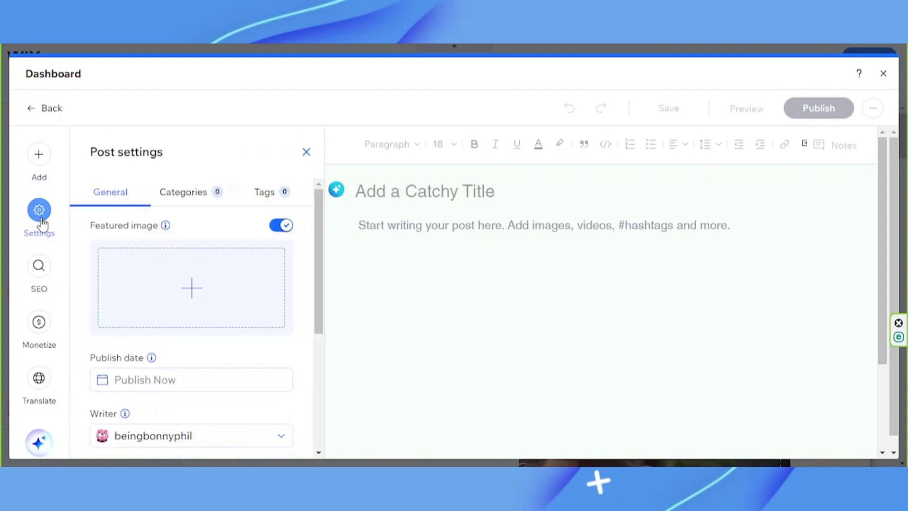
left_click(201, 198)
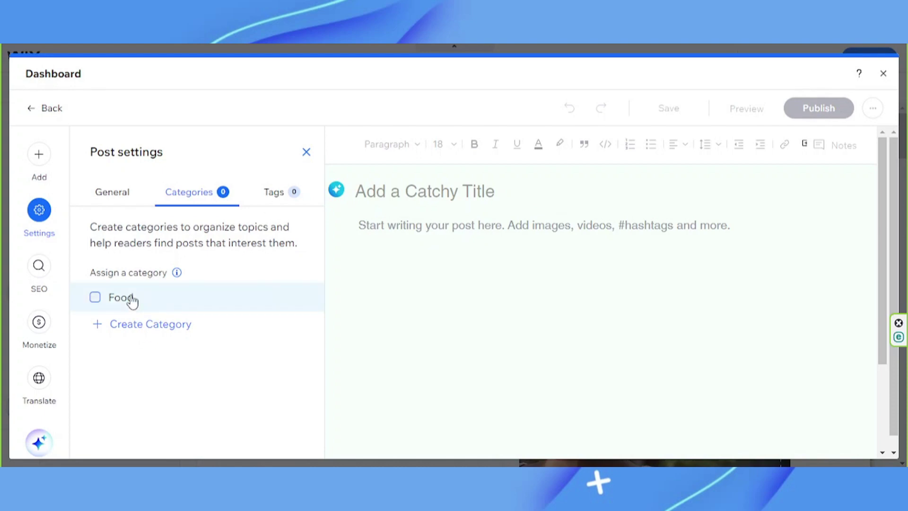
left_click(95, 299)
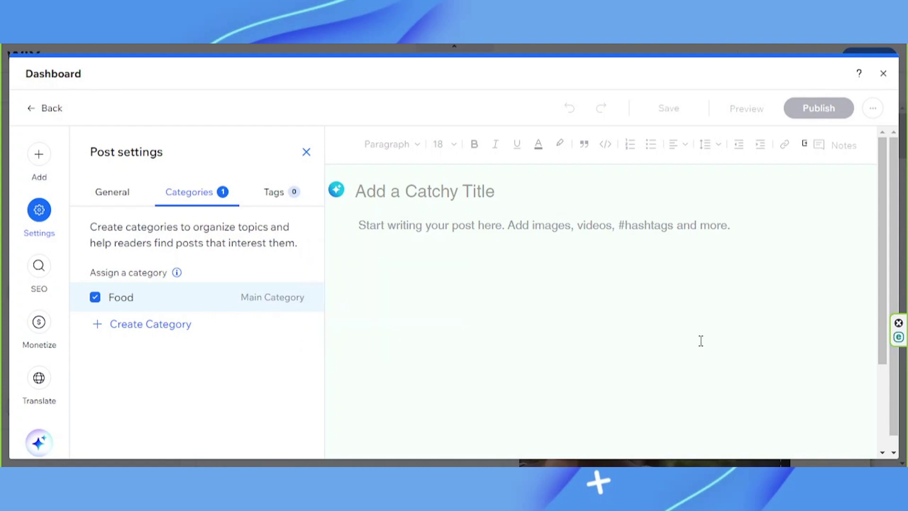
mouse_move(818, 108)
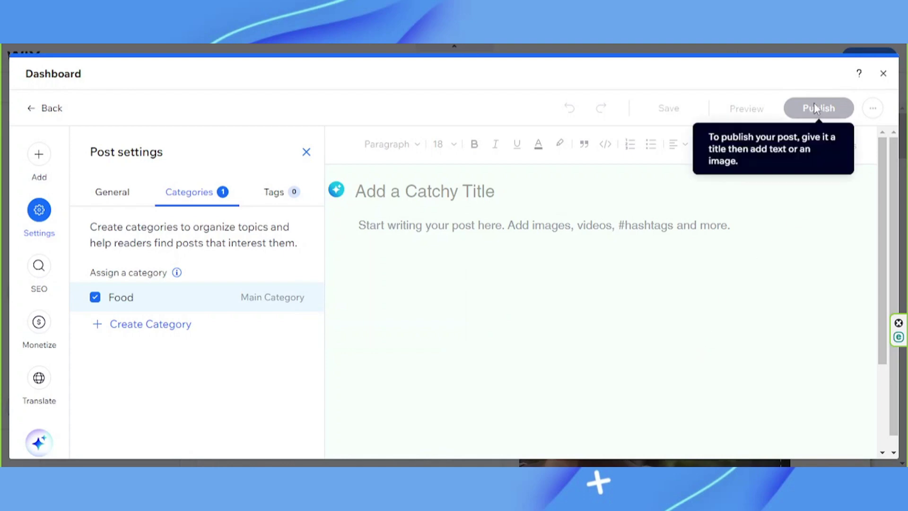
- Close the blog Dashboard overlay and the My Business panel
left_click(884, 74)
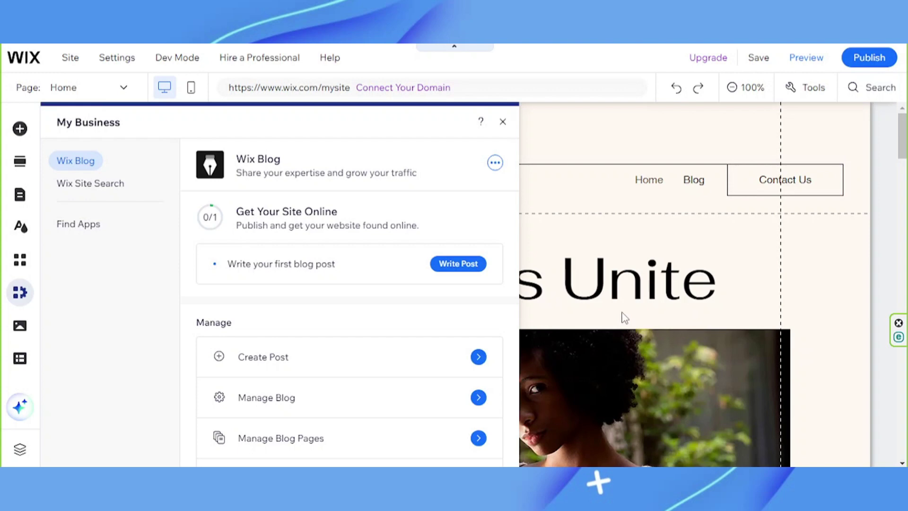
left_click(503, 122)
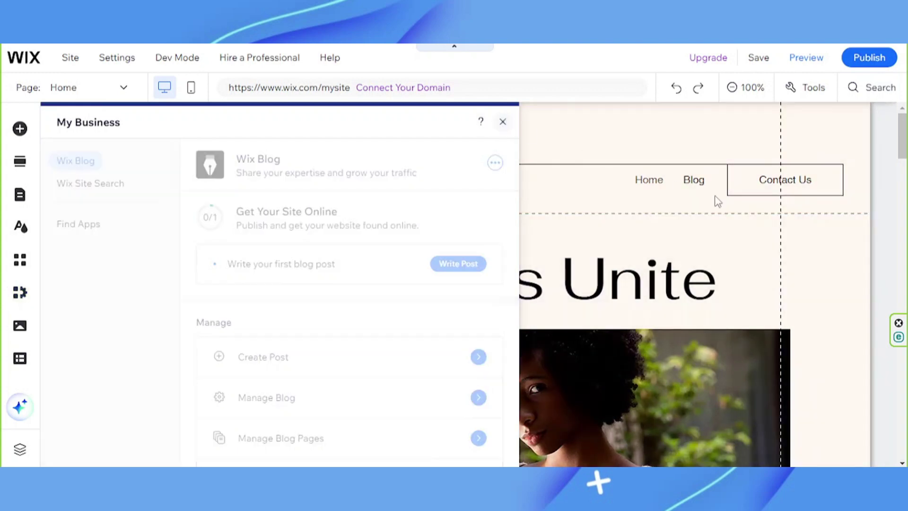